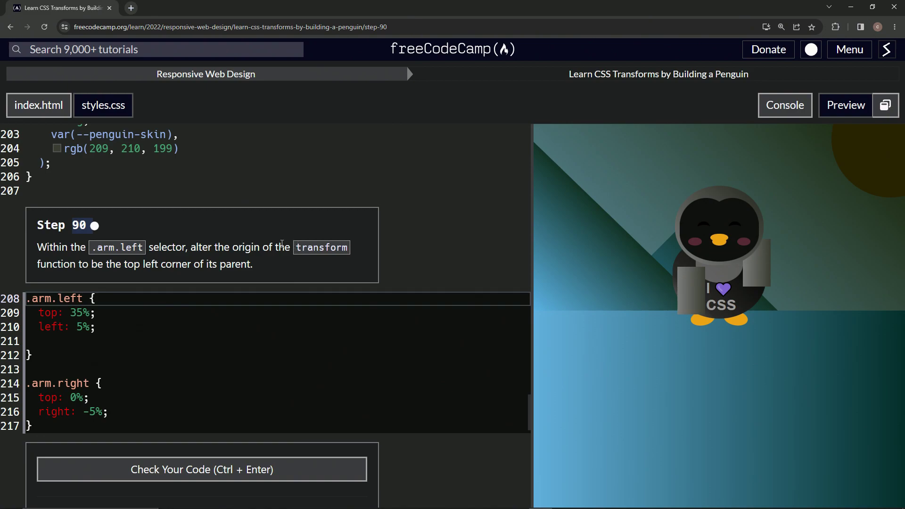
# Search Google for 'transform origin css' in a new tab beside the lesson
pyautogui.click(132, 7)
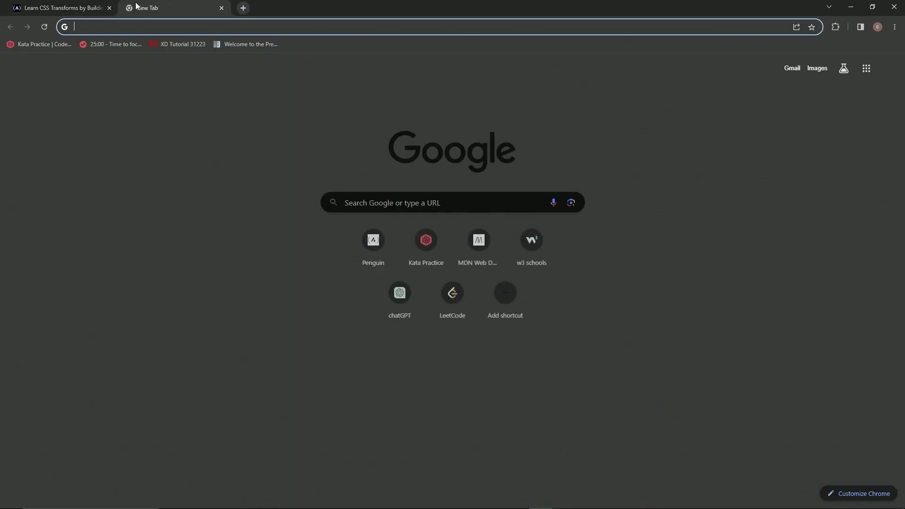
pyautogui.write('tran')
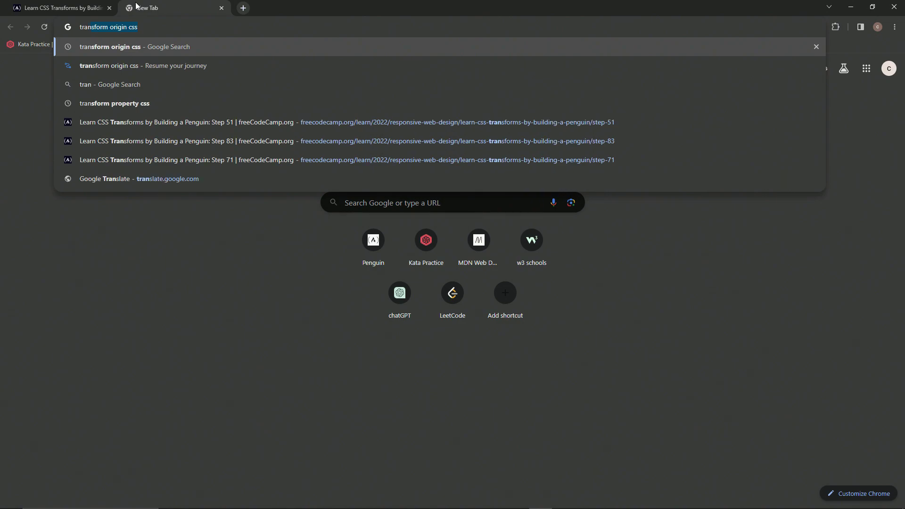
pyautogui.press('Return')
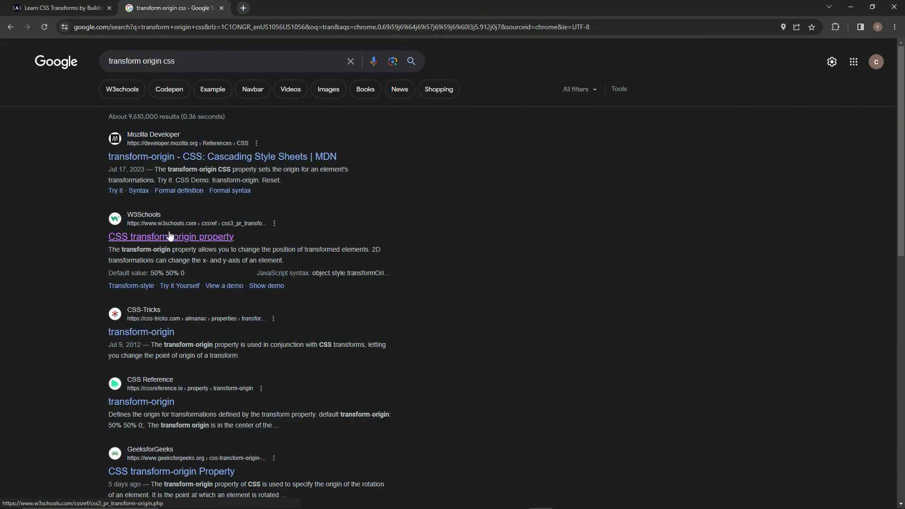
# Open the W3Schools transform-origin page and highlight the 'transform-origin: 20% 40%' example
pyautogui.click(170, 236)
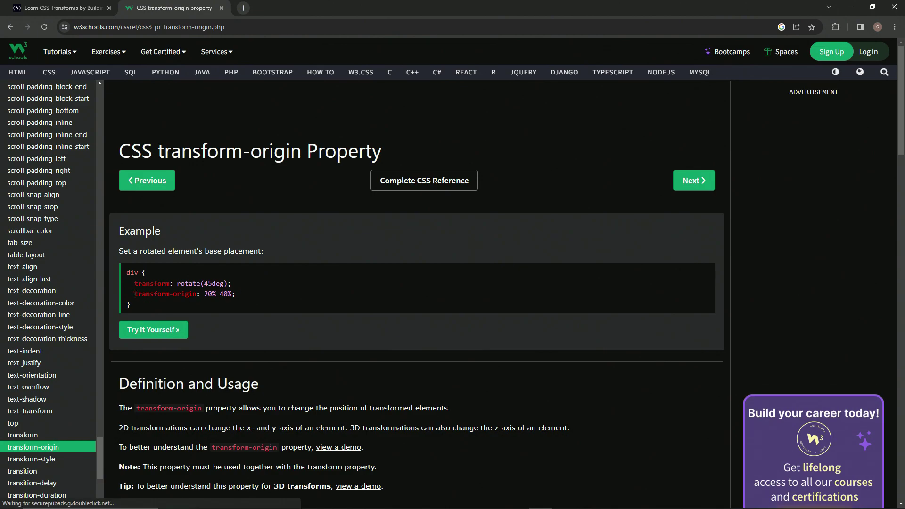
pyautogui.moveTo(134, 293); pyautogui.dragTo(219, 299)
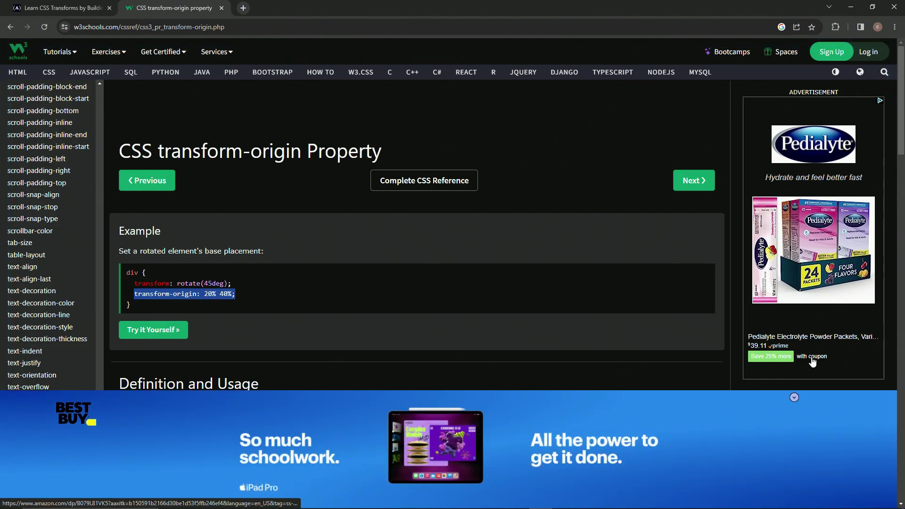
pyautogui.click(793, 398)
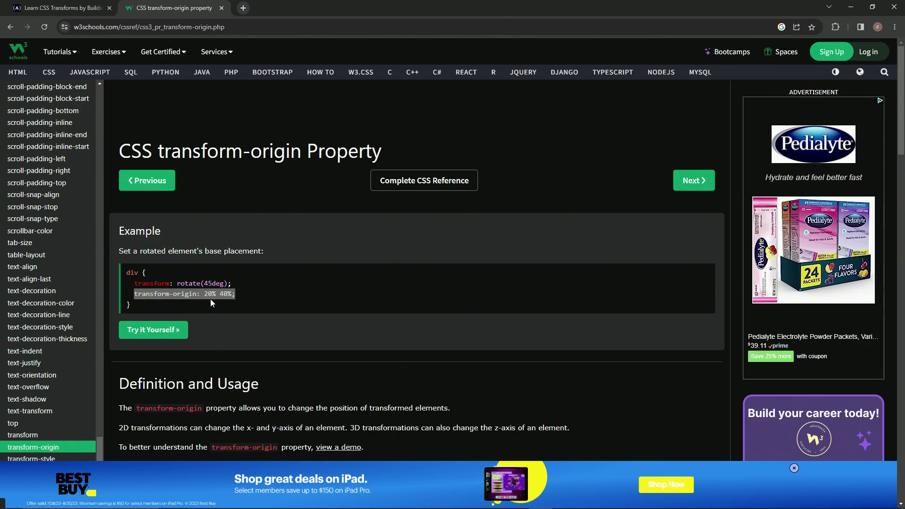
# Place the cursor on the blank line 211 inside .arm.left, undoing an accidental deletion
pyautogui.click(59, 8)
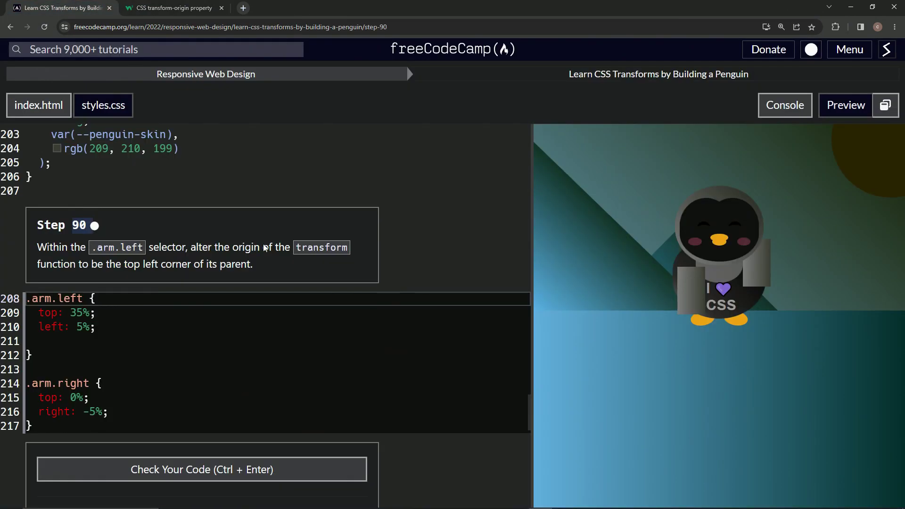
pyautogui.click(57, 339)
pyautogui.press('BackSpace')
pyautogui.write('arm')
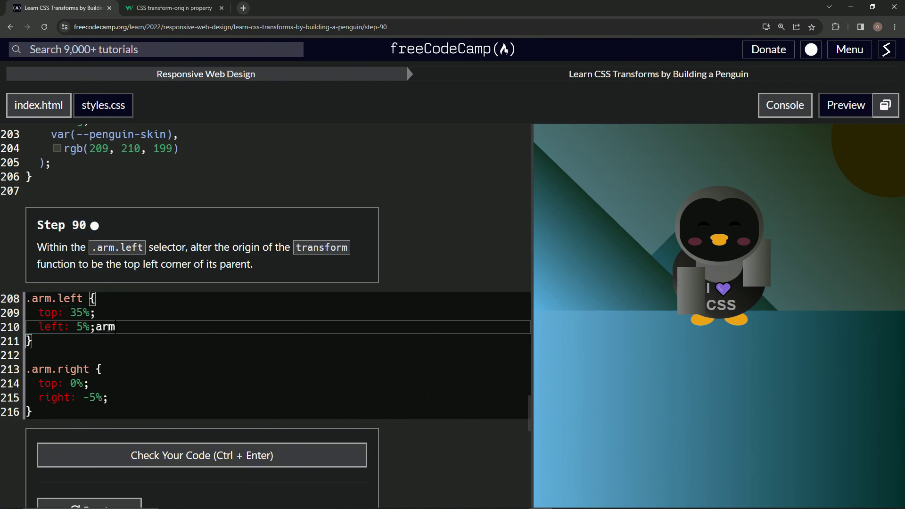
pyautogui.hotkey('ctrl', 'z')
pyautogui.hotkey('ctrl', 'z')
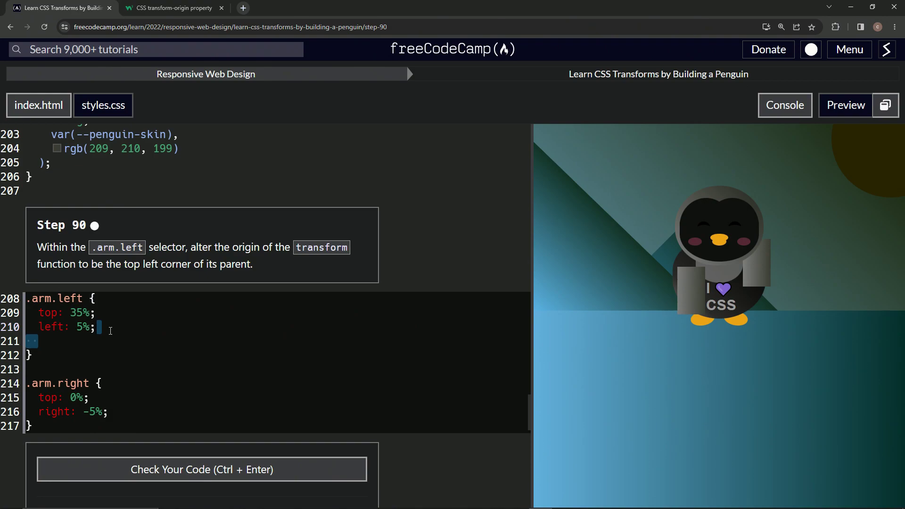
pyautogui.press('Right')
pyautogui.write('transfo')
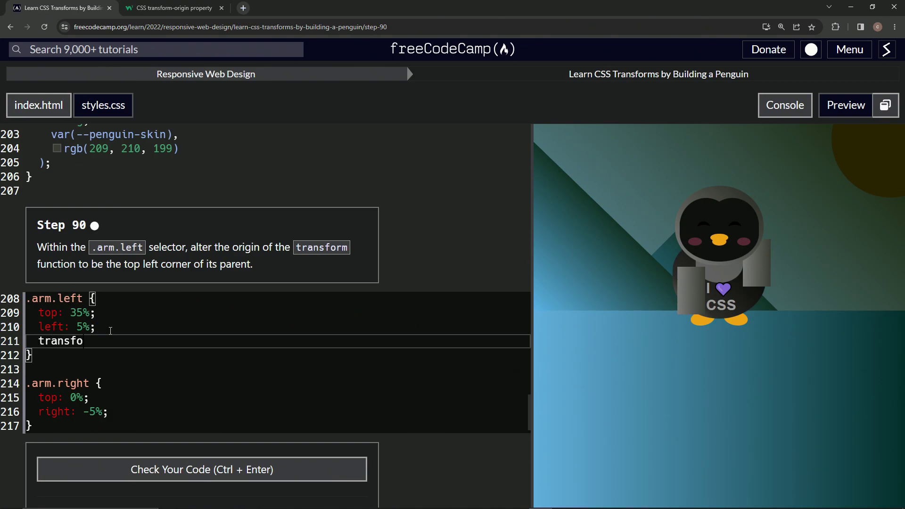
pyautogui.write('rm-ori')
pyautogui.write('gin: ')
pyautogui.write('0% ')
pyautogui.write('0%;')
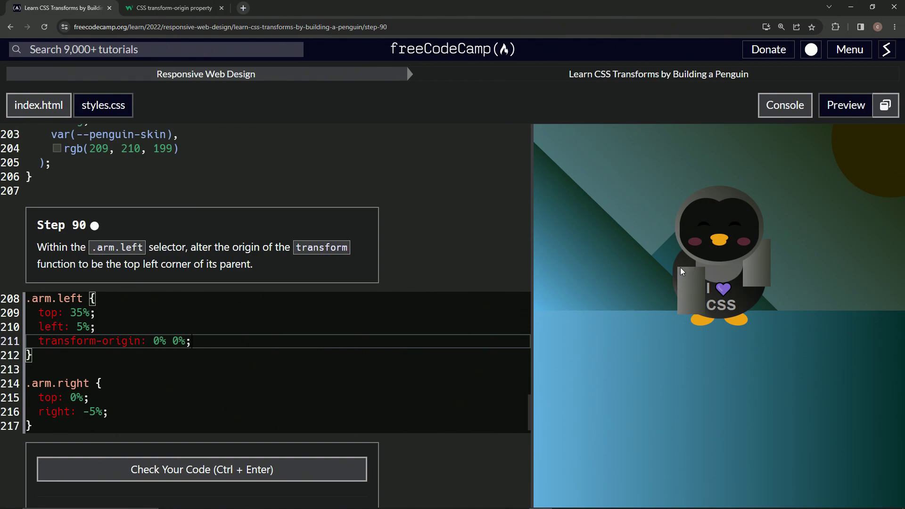
# Check the Step 90 code and submit it to advance to Step 91
pyautogui.click(229, 470)
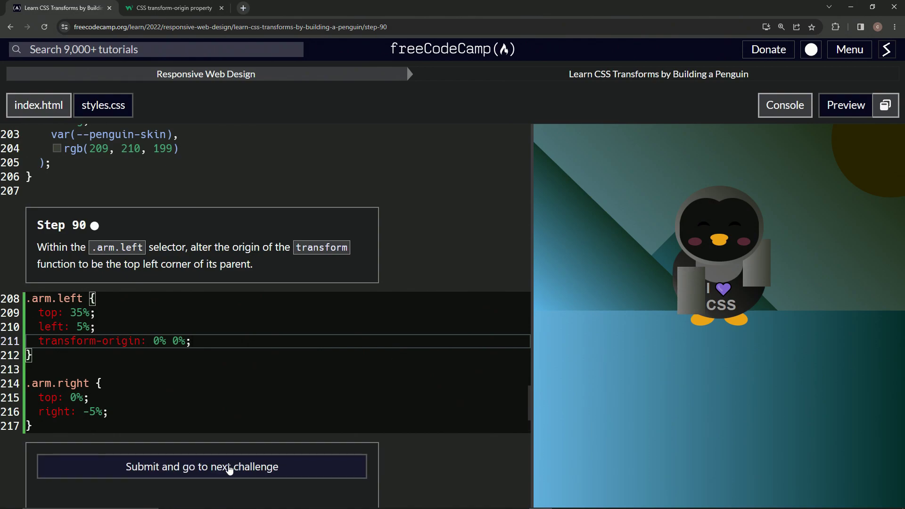
pyautogui.click(169, 416)
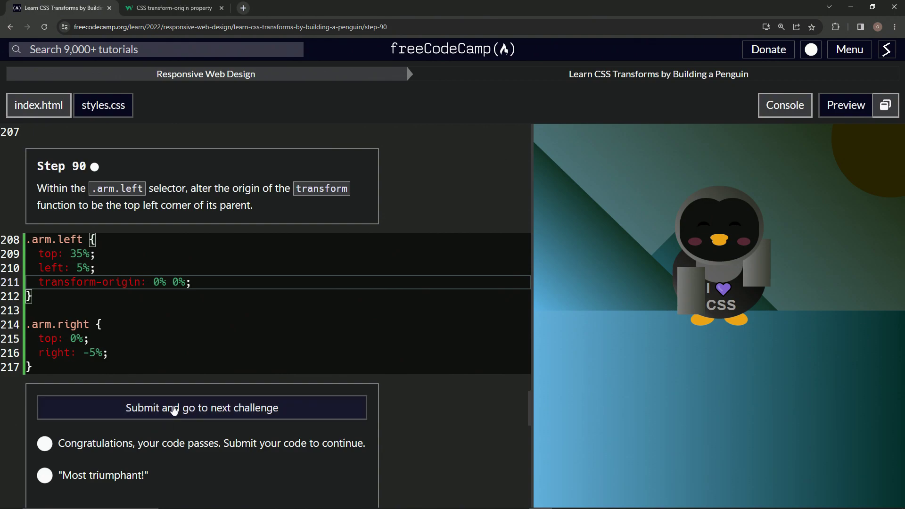